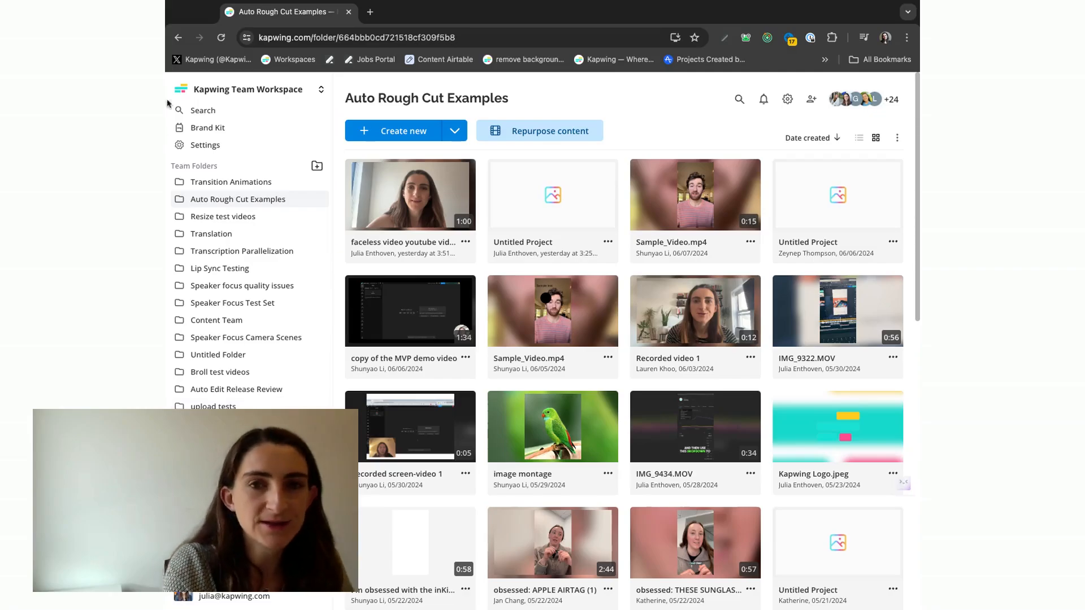
Create a new project and start an AI video on the topic "history of the Brooklyn bridge"
{"action": "left_click", "coordinate": [426, 40]}
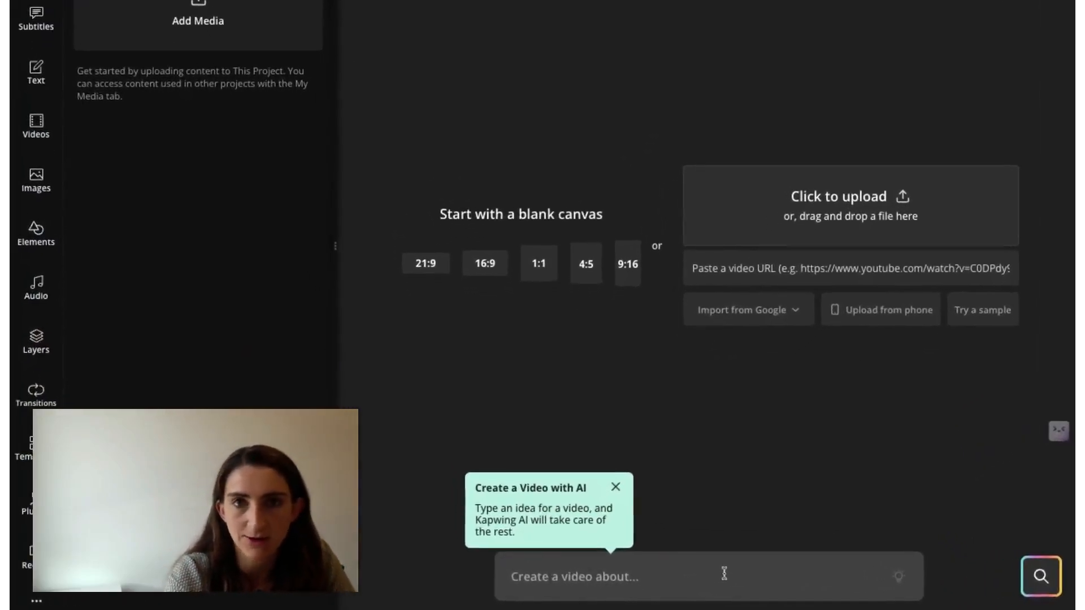
{"action": "left_click", "coordinate": [723, 574]}
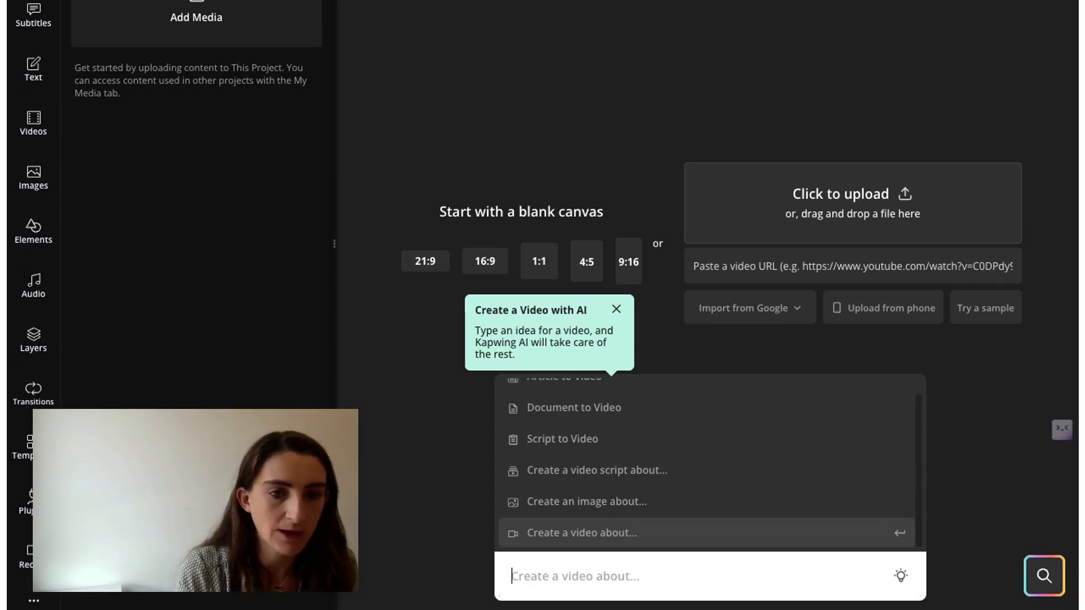
{"action": "type", "text": "history"}
{"action": "type", "text": " of "}
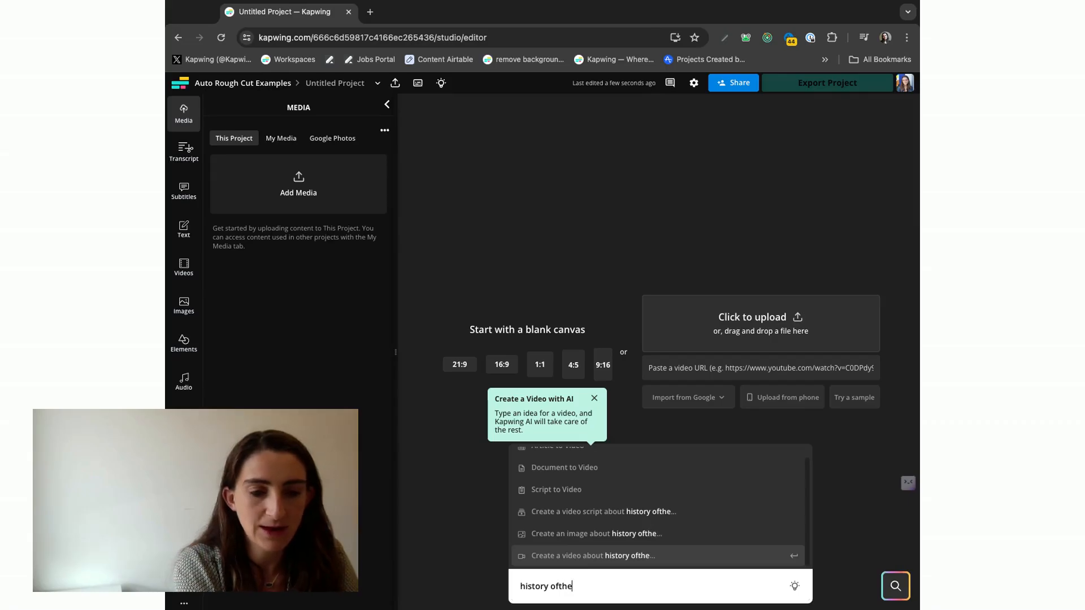
{"action": "type", "text": "the brooklyn bridge"}
{"action": "double_click", "coordinate": [605, 586]}
{"action": "type", "text": "Brooklyn"}
{"action": "key", "text": "Return"}
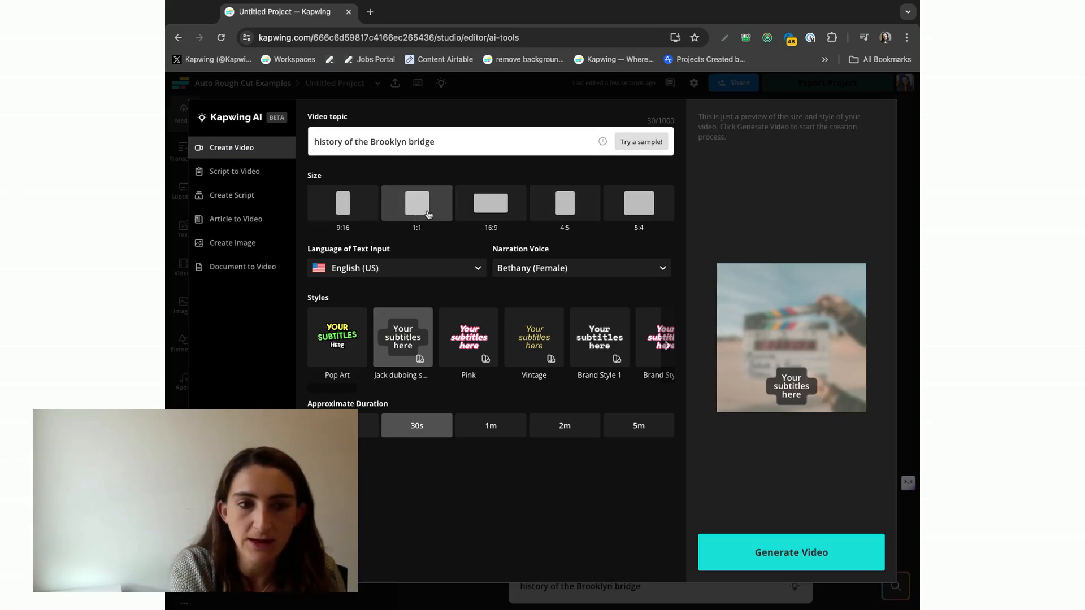
Set the video size to 16:9 and keep English (US) as the language of the text input
{"action": "left_click", "coordinate": [499, 207]}
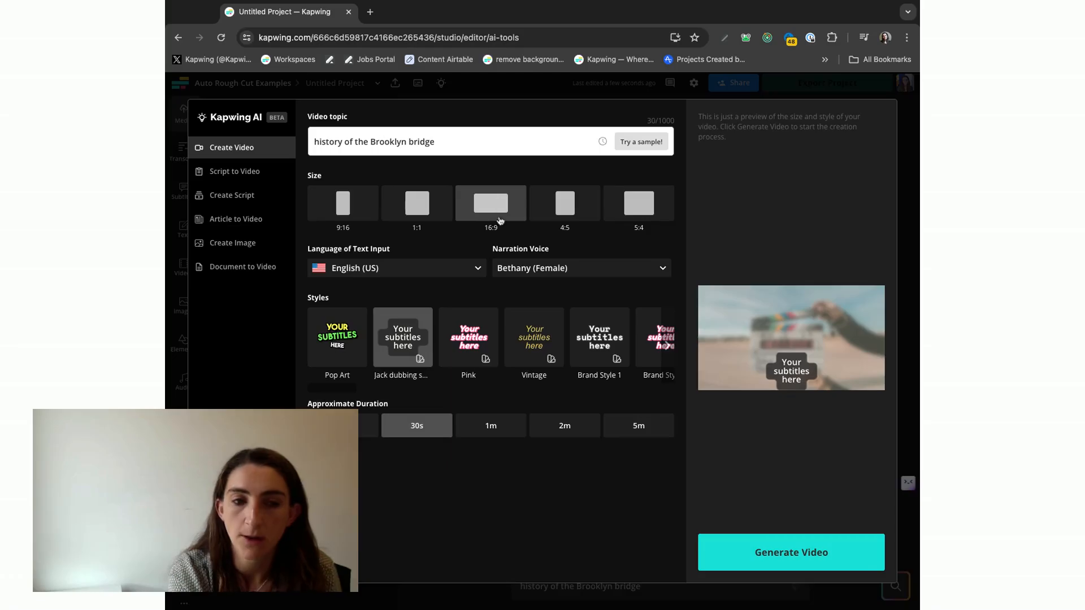
{"action": "left_click", "coordinate": [454, 270]}
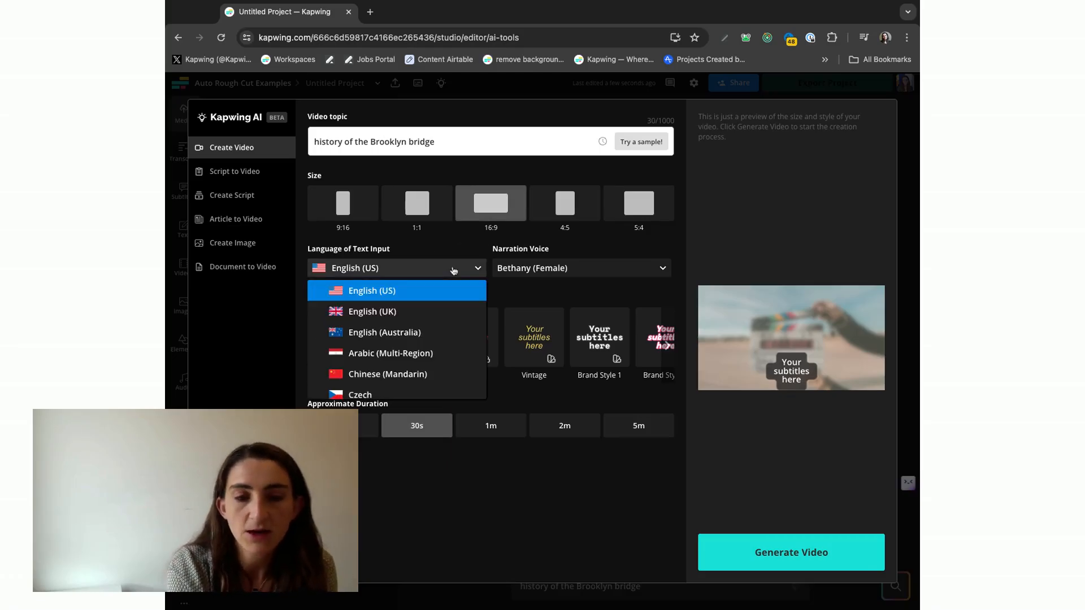
{"action": "left_click", "coordinate": [455, 270]}
Browse the available narration voices
{"action": "left_click", "coordinate": [601, 269]}
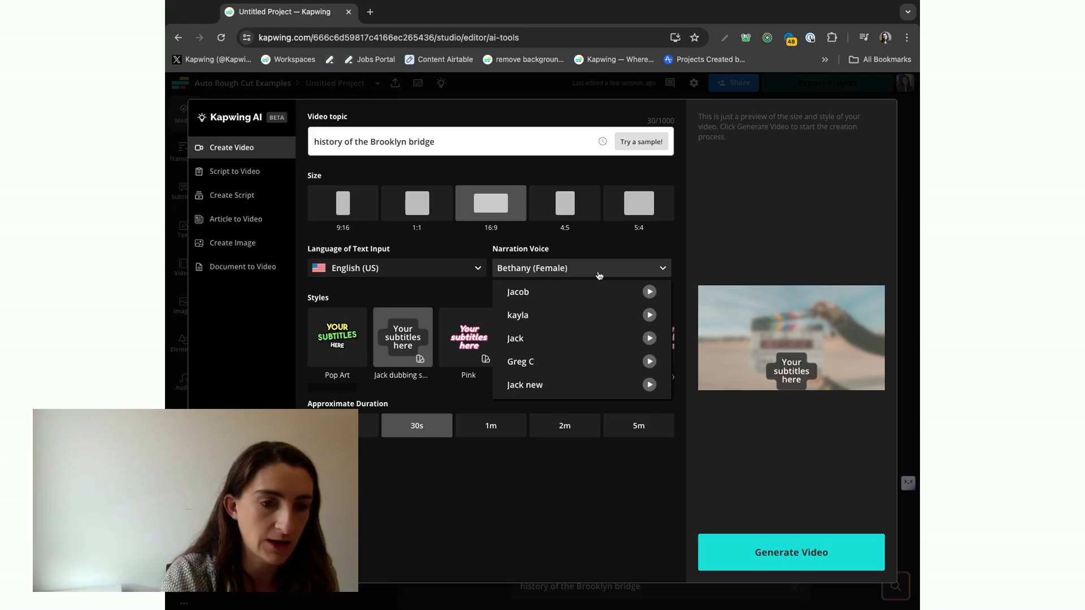
{"action": "scroll", "coordinate": [568, 362], "scroll_direction": "down", "scroll_amount": 5}
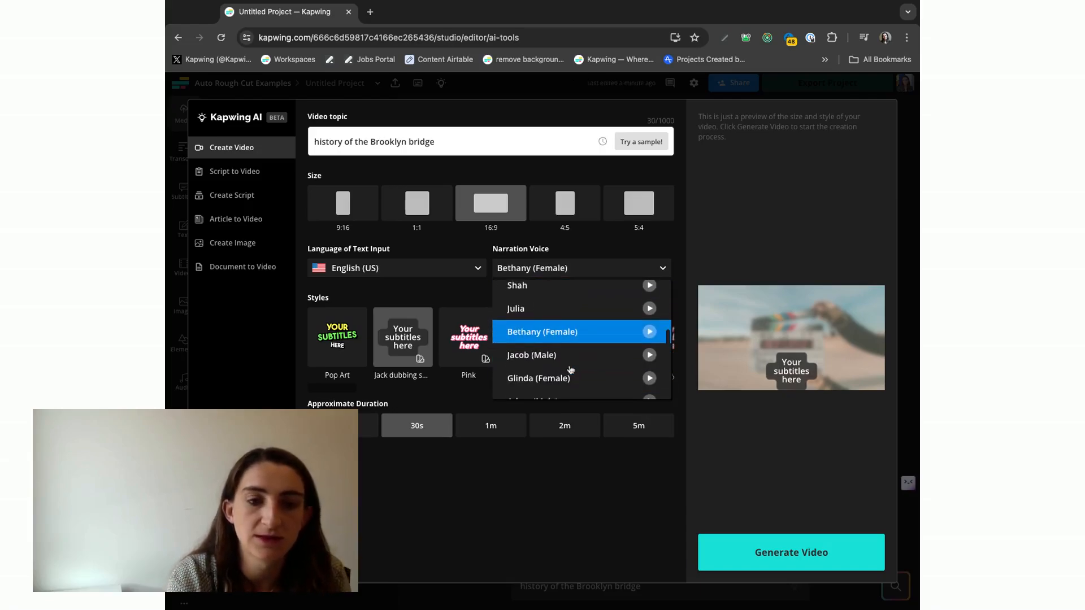
{"action": "scroll", "coordinate": [571, 362], "scroll_direction": "up", "scroll_amount": 5}
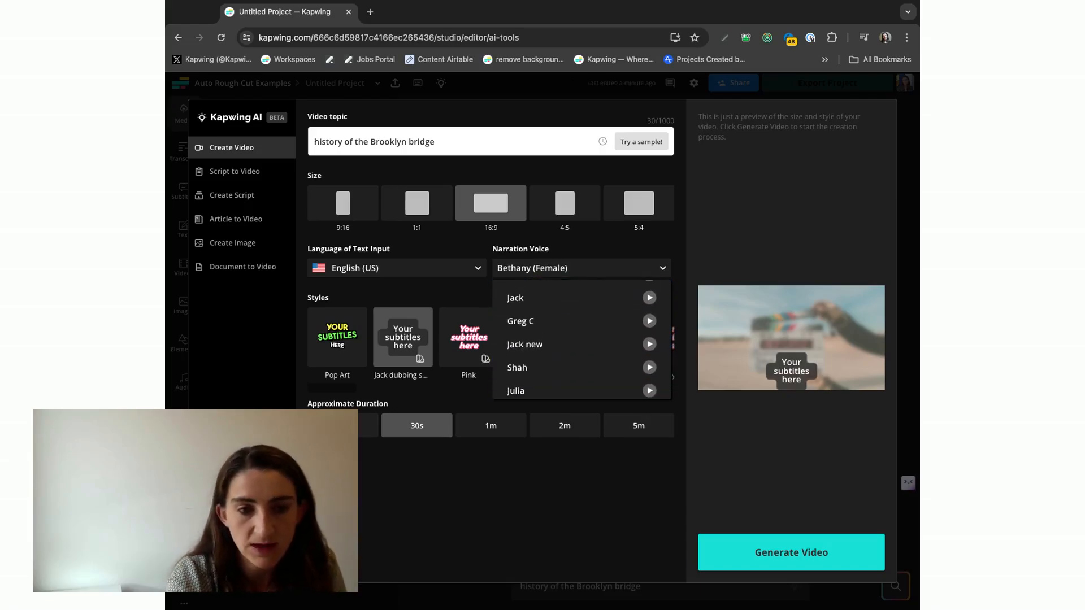
{"action": "left_click", "coordinate": [603, 252]}
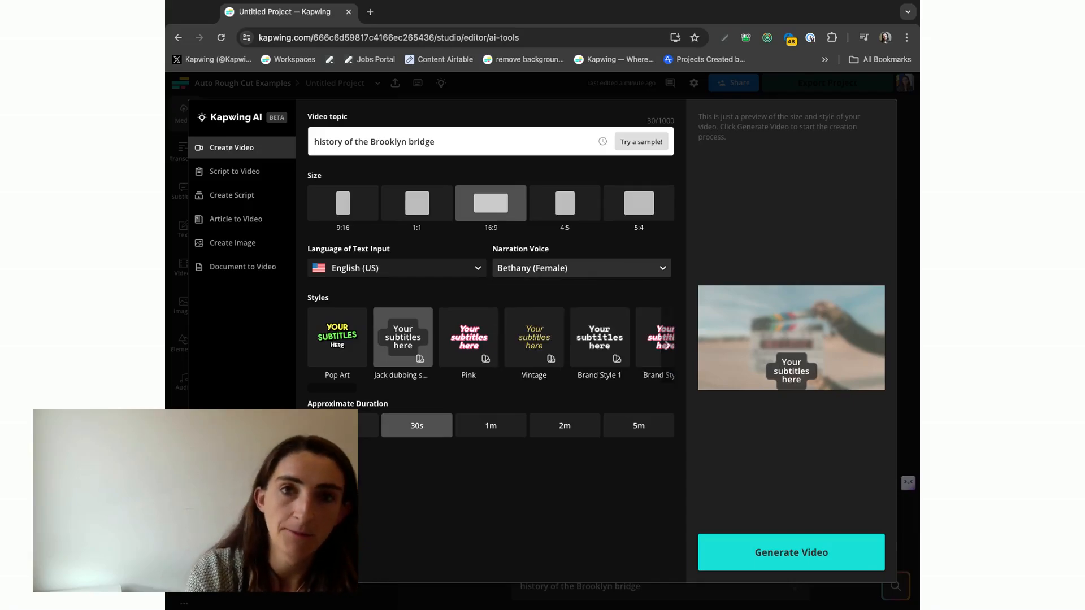
Preview the Josh (Male) voice and choose it as the narration voice
{"action": "left_click", "coordinate": [613, 271]}
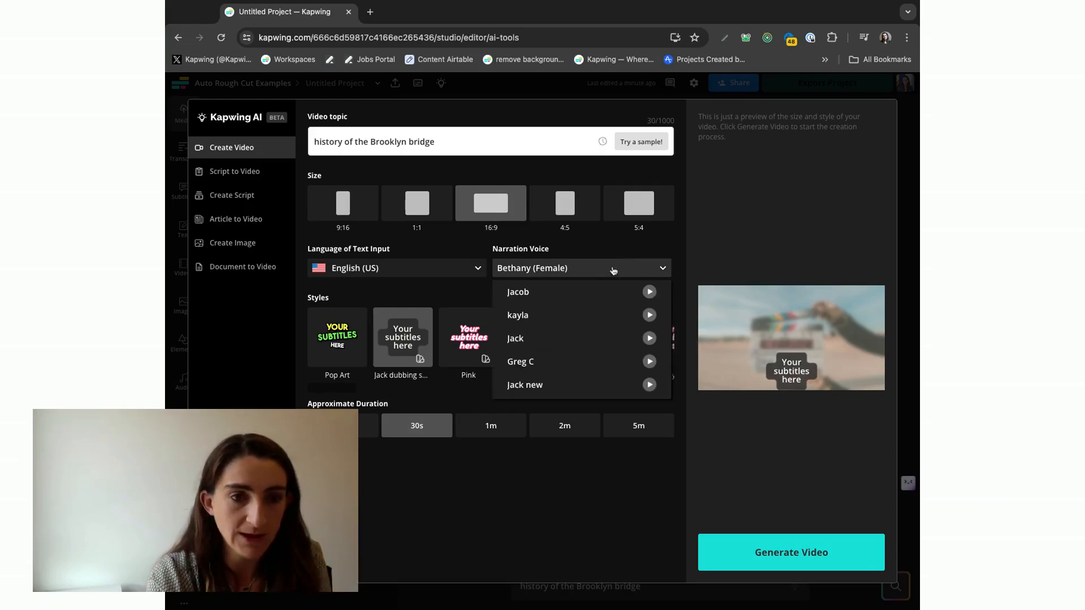
{"action": "scroll", "coordinate": [614, 353], "scroll_direction": "up", "scroll_amount": 2}
{"action": "scroll", "coordinate": [614, 352], "scroll_direction": "down", "scroll_amount": 2}
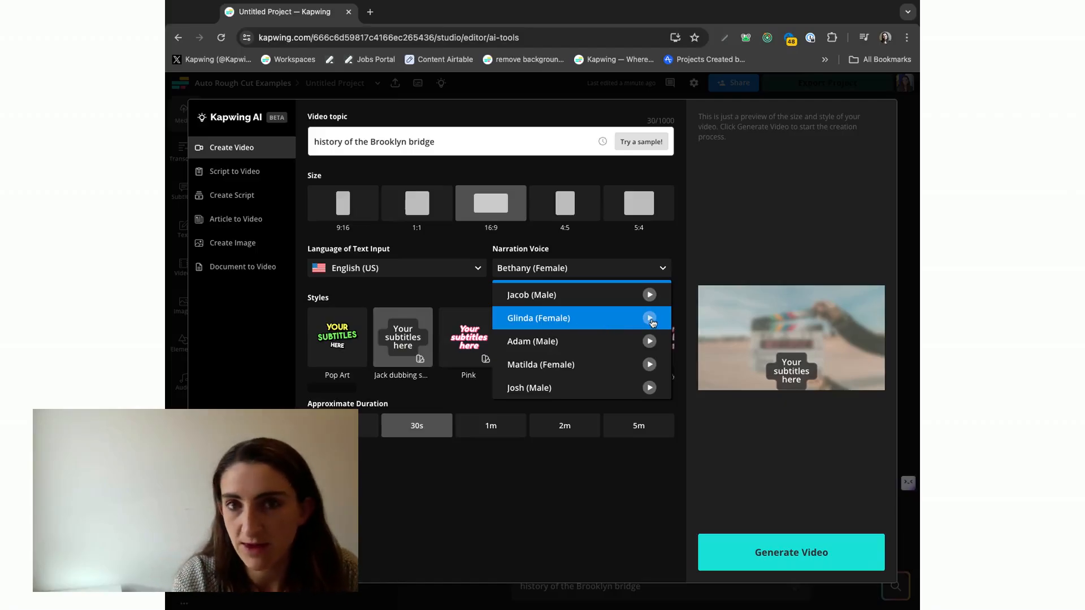
{"action": "left_click", "coordinate": [650, 388]}
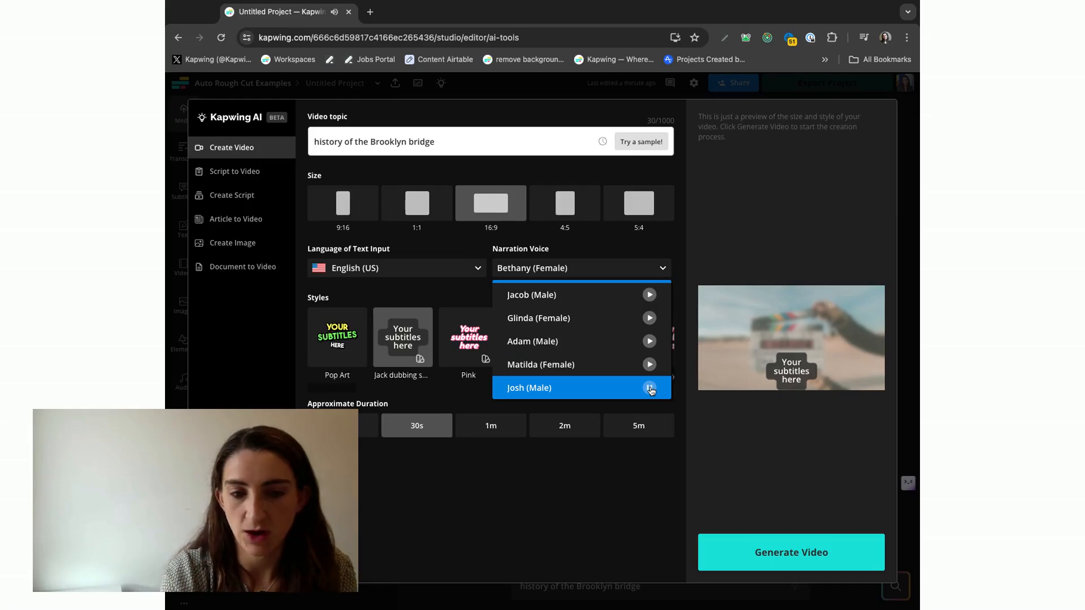
{"action": "left_click", "coordinate": [639, 389]}
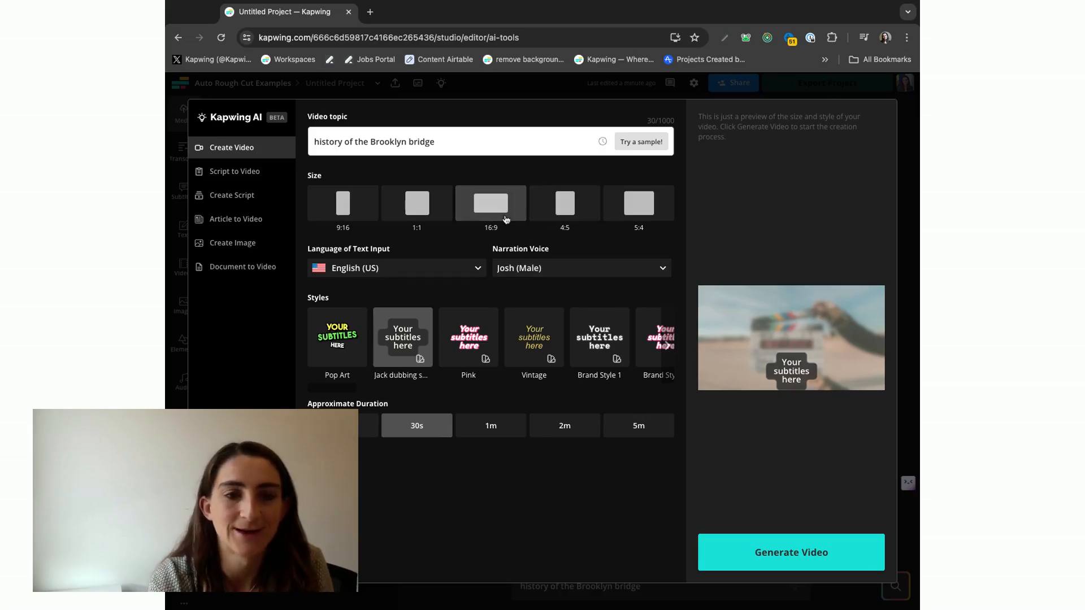
Generate the video with the Default subtitle style and an approximate duration of 2m
{"action": "left_click", "coordinate": [332, 346]}
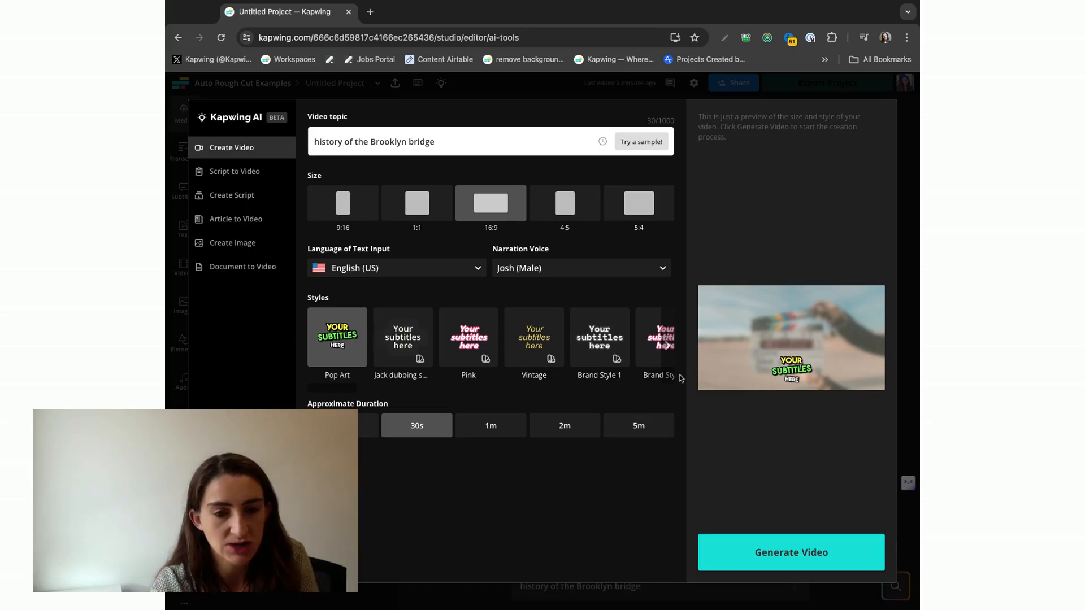
{"action": "scroll", "coordinate": [621, 339], "scroll_direction": "right", "scroll_amount": 5}
{"action": "left_click", "coordinate": [383, 337]}
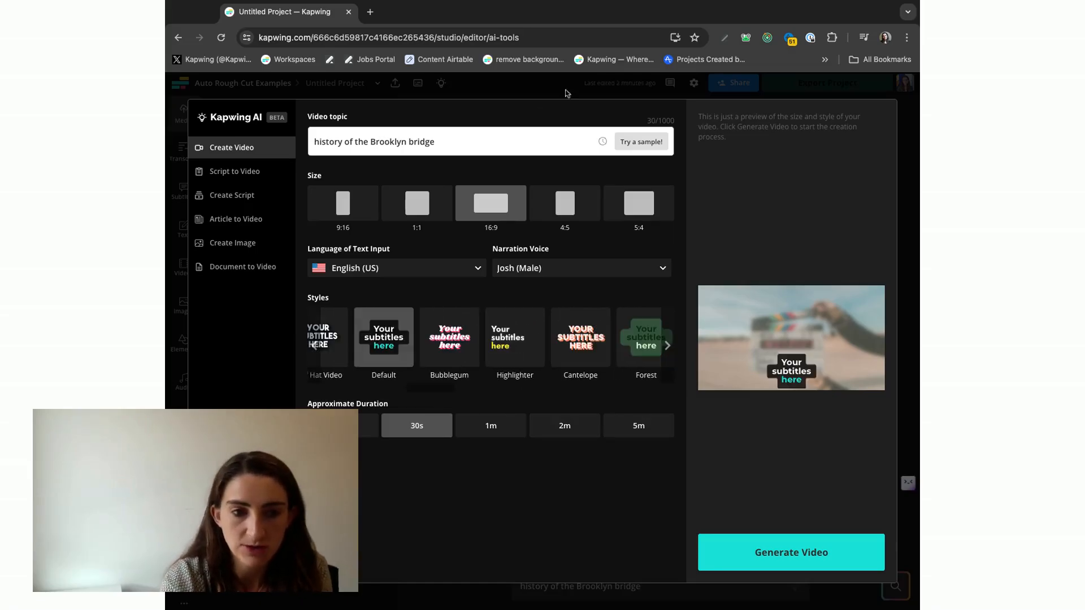
{"action": "left_click", "coordinate": [577, 428]}
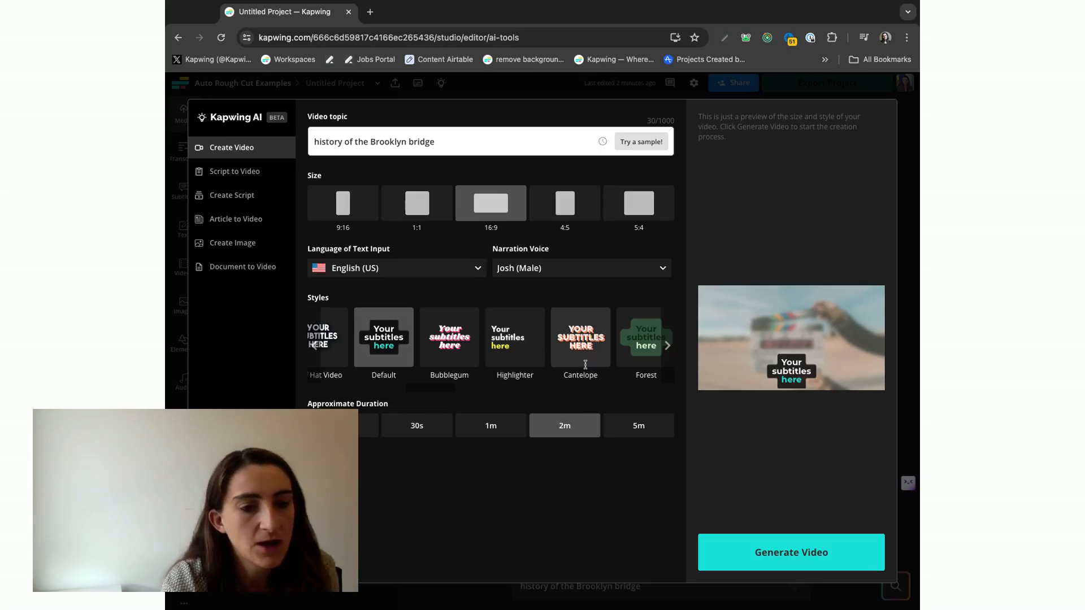
{"action": "left_click", "coordinate": [747, 558]}
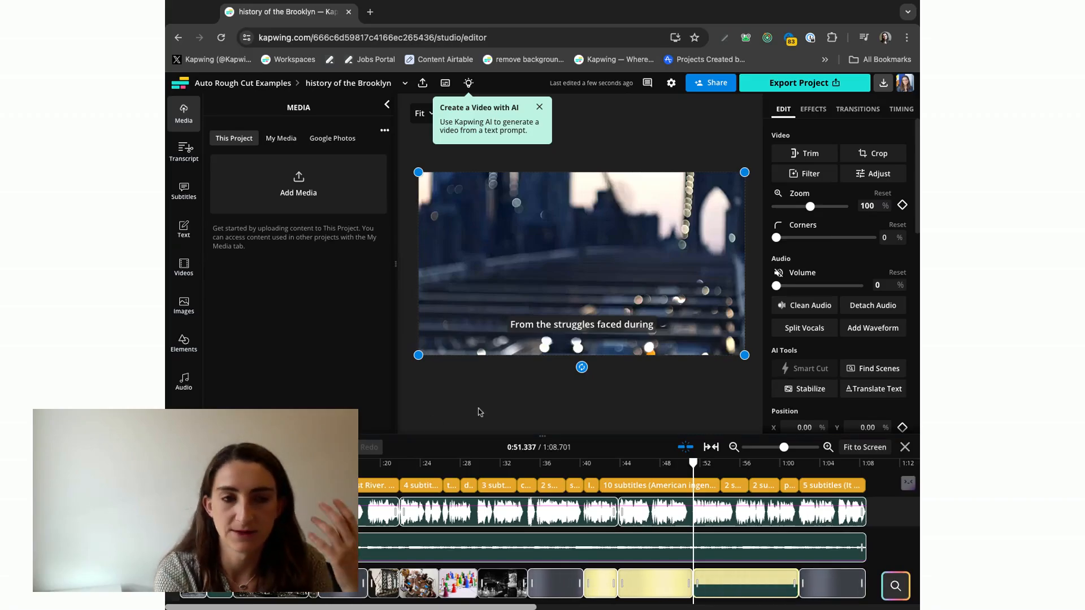
Dismiss the Create a Video with AI tip and scrub the playhead forward to about 26 seconds
{"action": "left_click", "coordinate": [539, 108]}
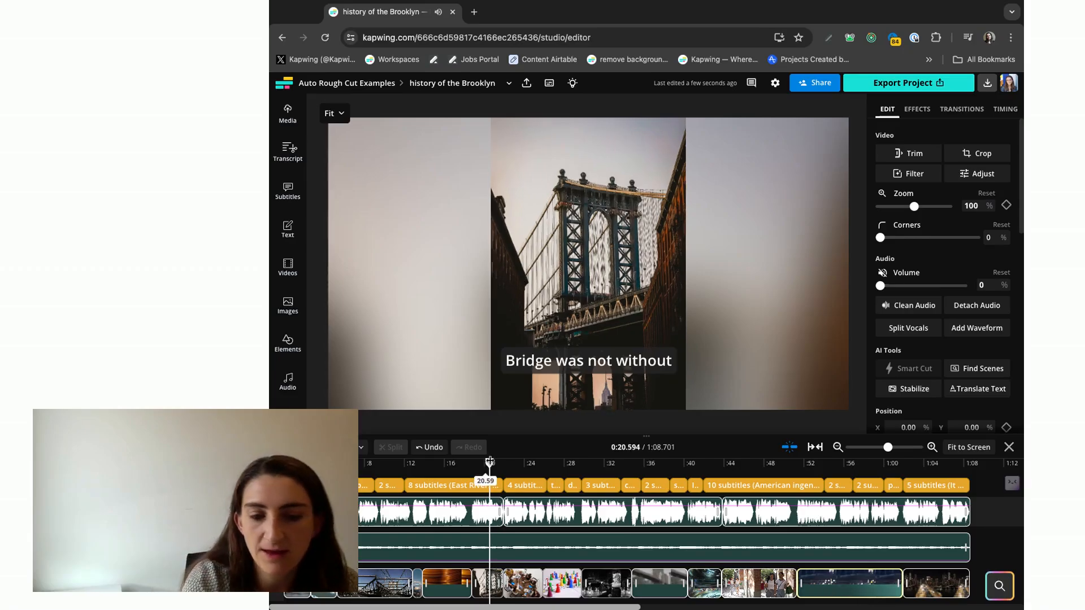
{"action": "left_click_drag", "start_coordinate": [490, 461], "coordinate": [546, 463]}
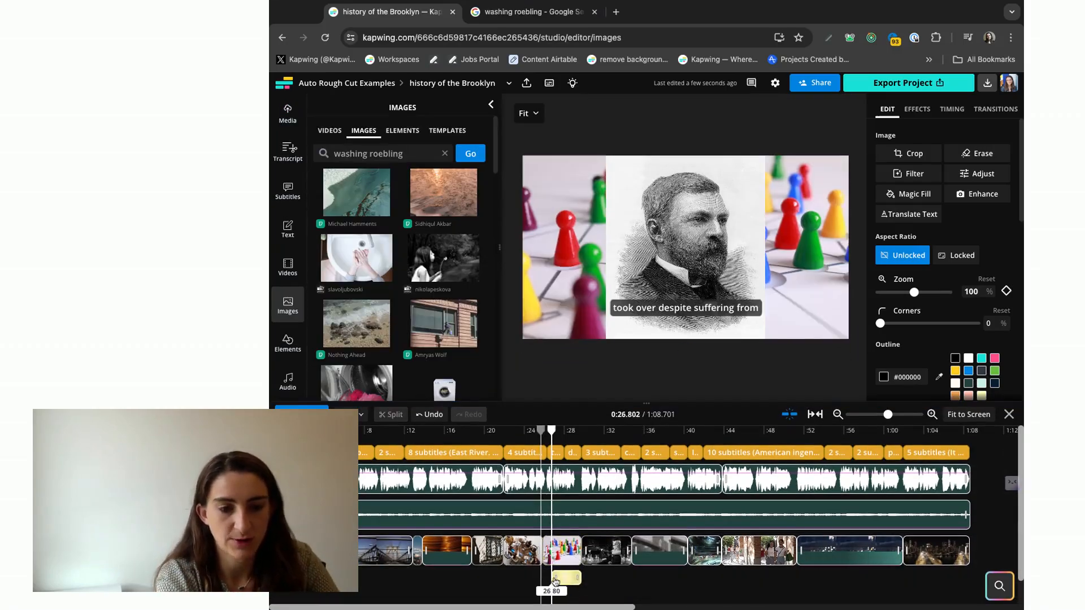
Extend the start of the Washington Roebling portrait layer back to the beginning of the game-pieces clip above it
{"action": "left_click_drag", "start_coordinate": [555, 582], "coordinate": [556, 581]}
{"action": "left_click", "coordinate": [529, 432]}
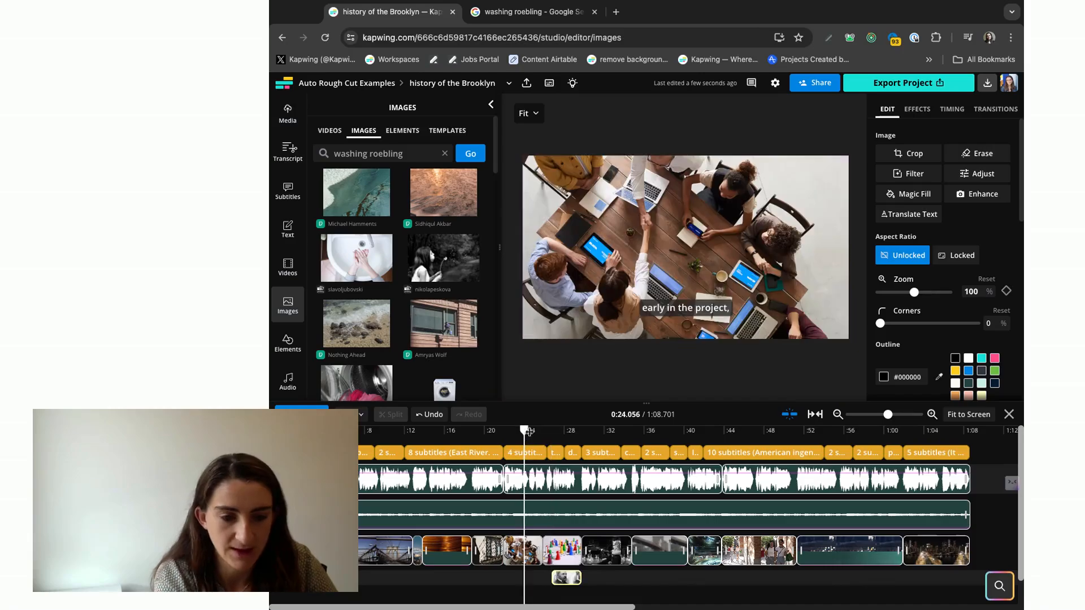
{"action": "left_click_drag", "start_coordinate": [552, 577], "coordinate": [544, 577]}
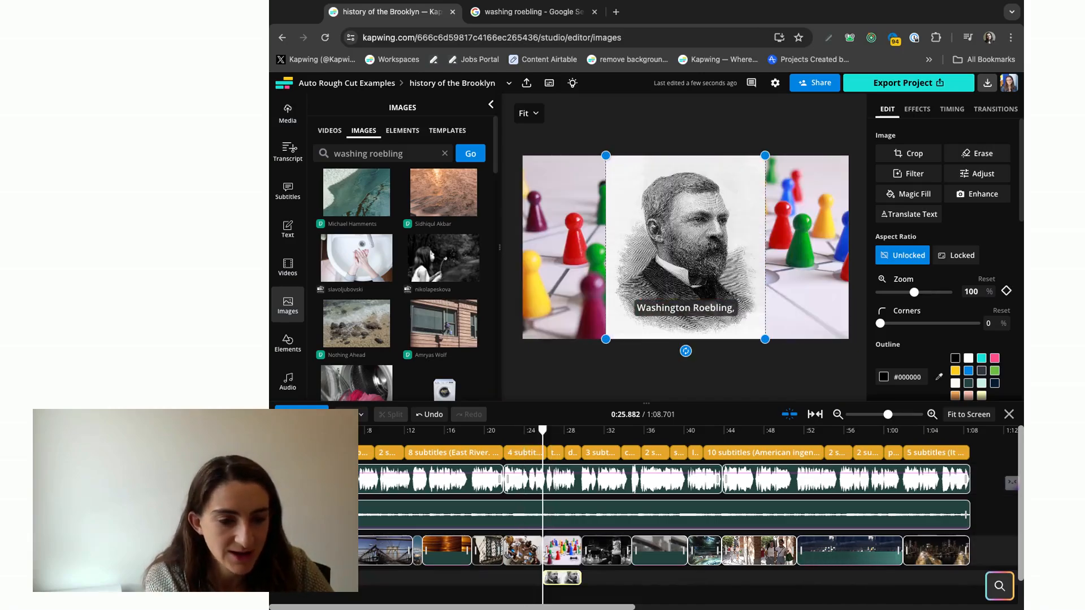
Delete the game-pieces clip and put the Washington Roebling portrait in its place on the main video track
{"action": "scroll", "coordinate": [588, 559], "scroll_direction": "up", "scroll_amount": 3}
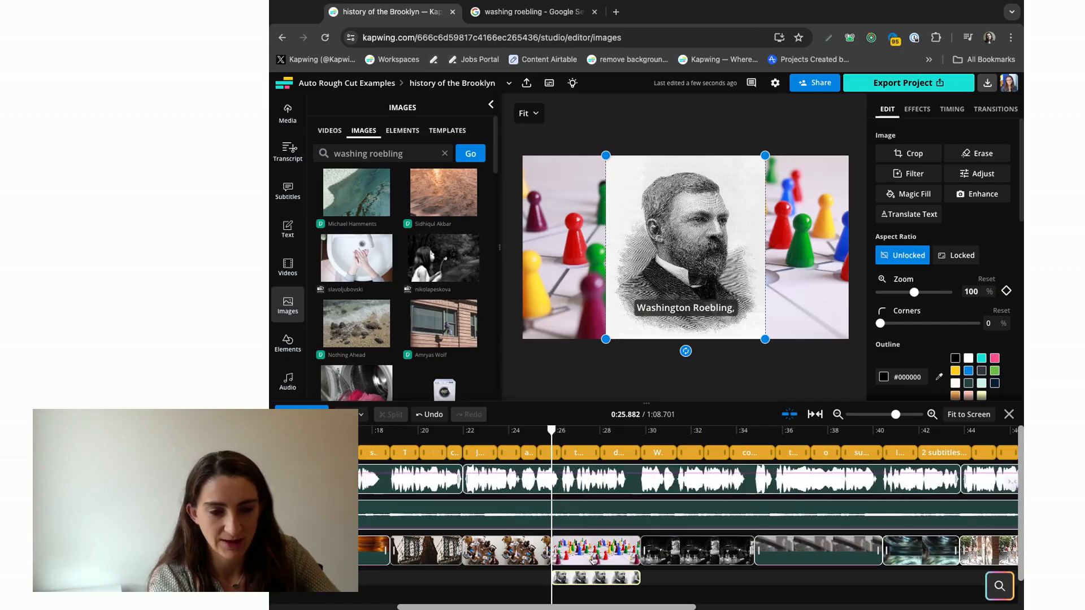
{"action": "left_click_drag", "start_coordinate": [619, 580], "coordinate": [593, 553]}
{"action": "key", "text": "Delete"}
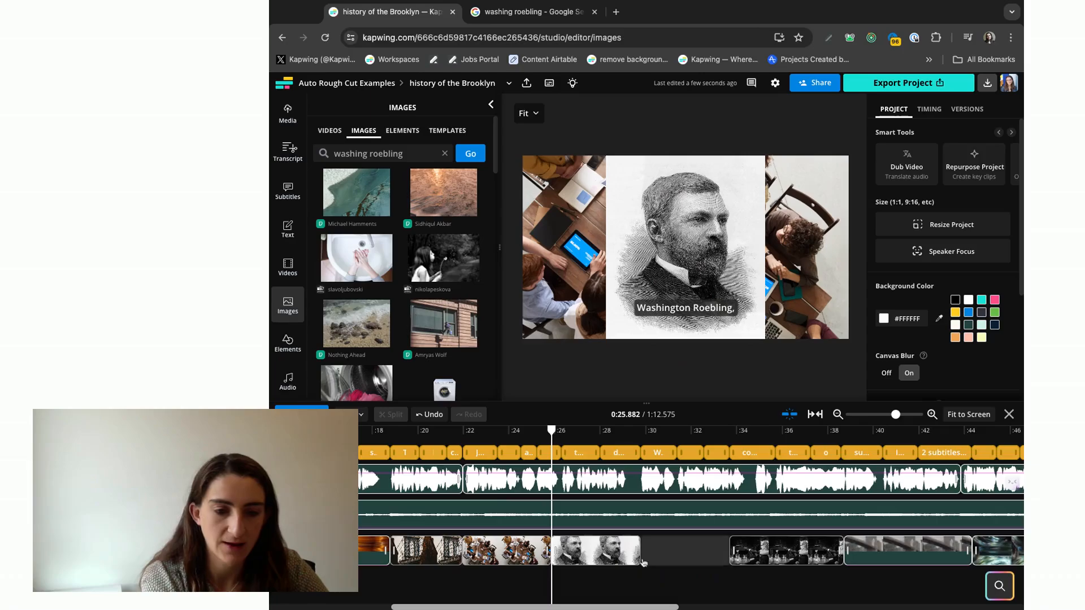
Apply the Moving Zoom animation to the Washington Roebling portrait and play back that section
{"action": "left_click", "coordinate": [536, 433]}
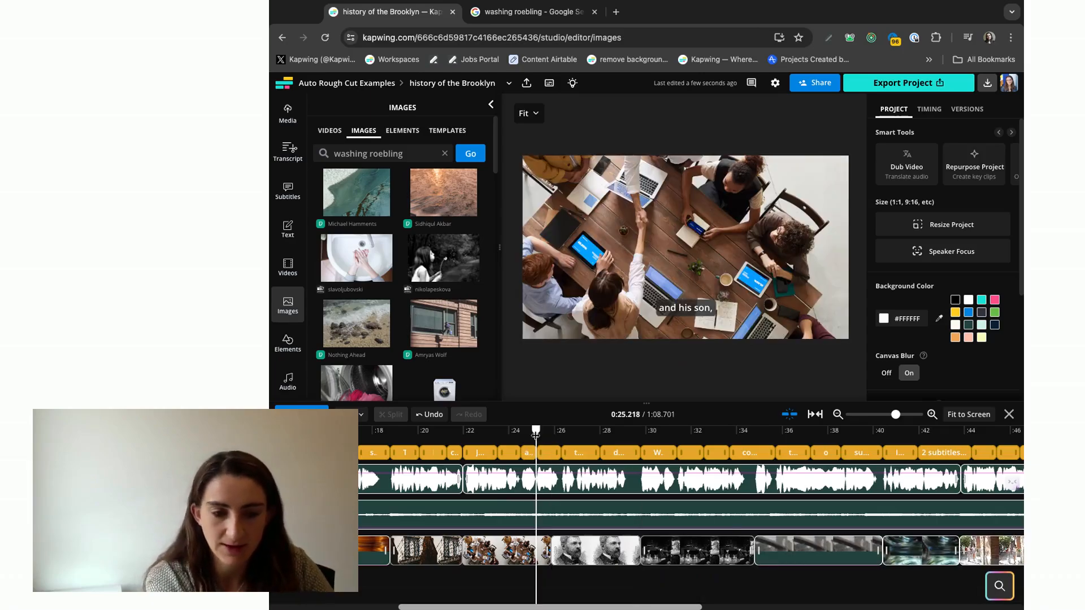
{"action": "left_click", "coordinate": [610, 545]}
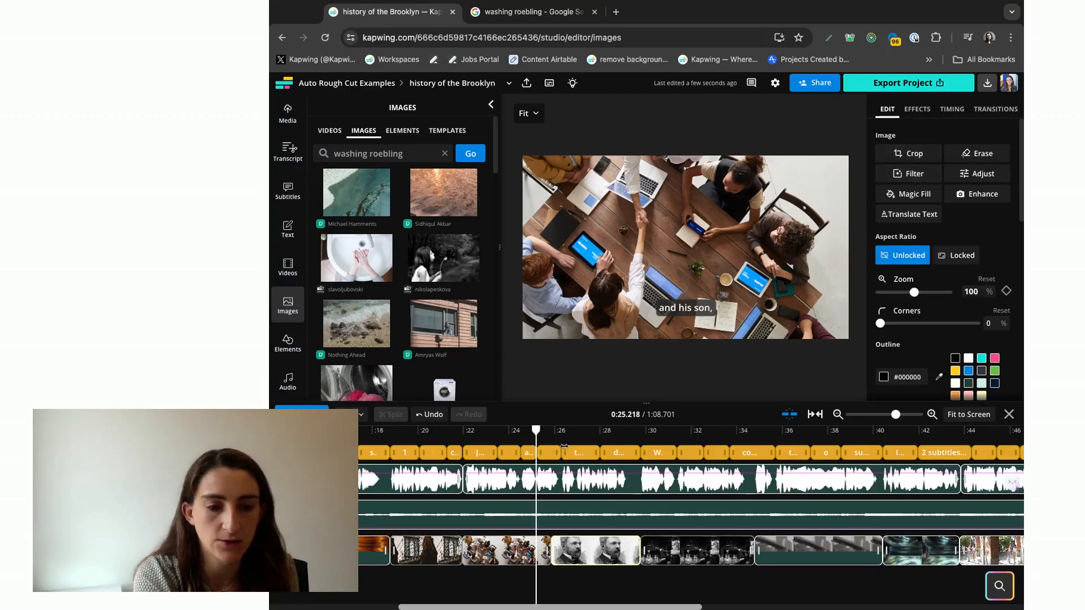
{"action": "scroll", "coordinate": [559, 443], "scroll_direction": "right", "scroll_amount": 1}
{"action": "key", "text": "space"}
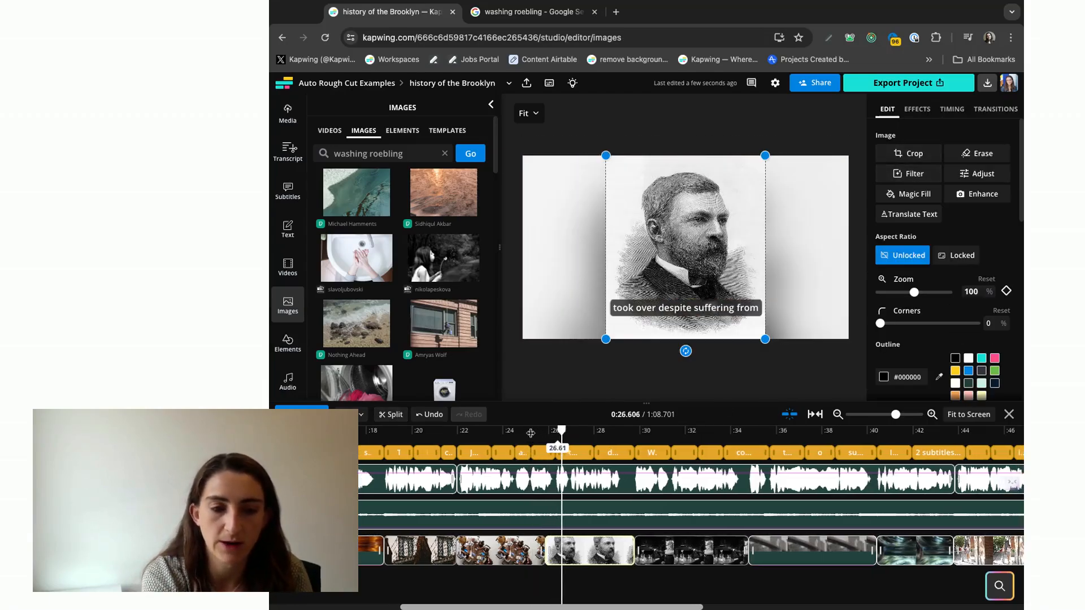
{"action": "left_click", "coordinate": [917, 111]}
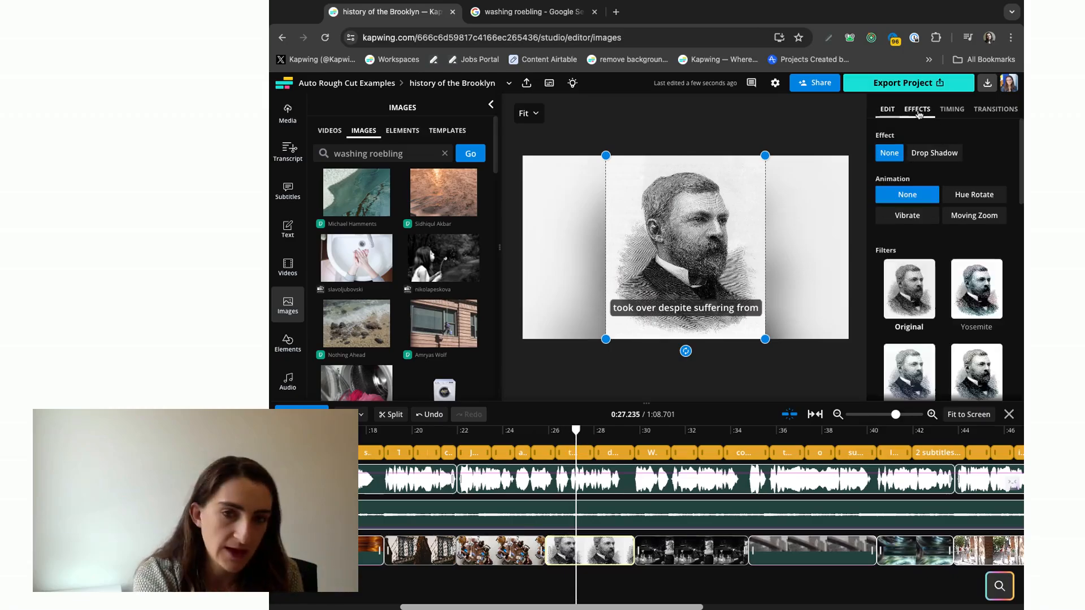
{"action": "left_click", "coordinate": [982, 217]}
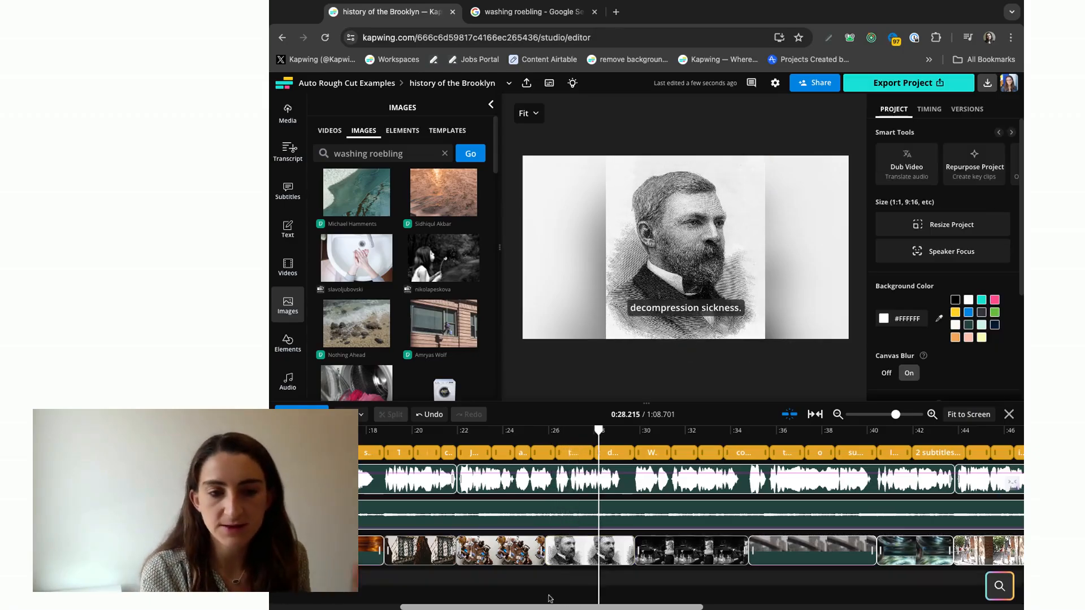
{"action": "key", "text": "space"}
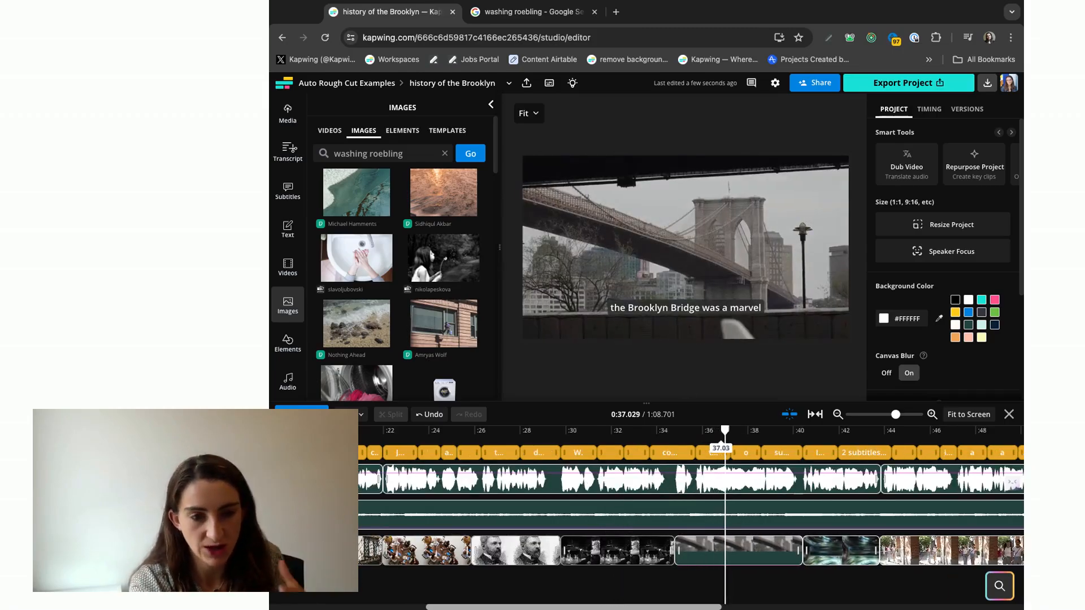
Open the text-to-speech script of the narration clip at about 38 seconds and read it through to the end
{"action": "scroll", "coordinate": [622, 480], "scroll_direction": "right", "scroll_amount": 5}
{"action": "left_click", "coordinate": [544, 479]}
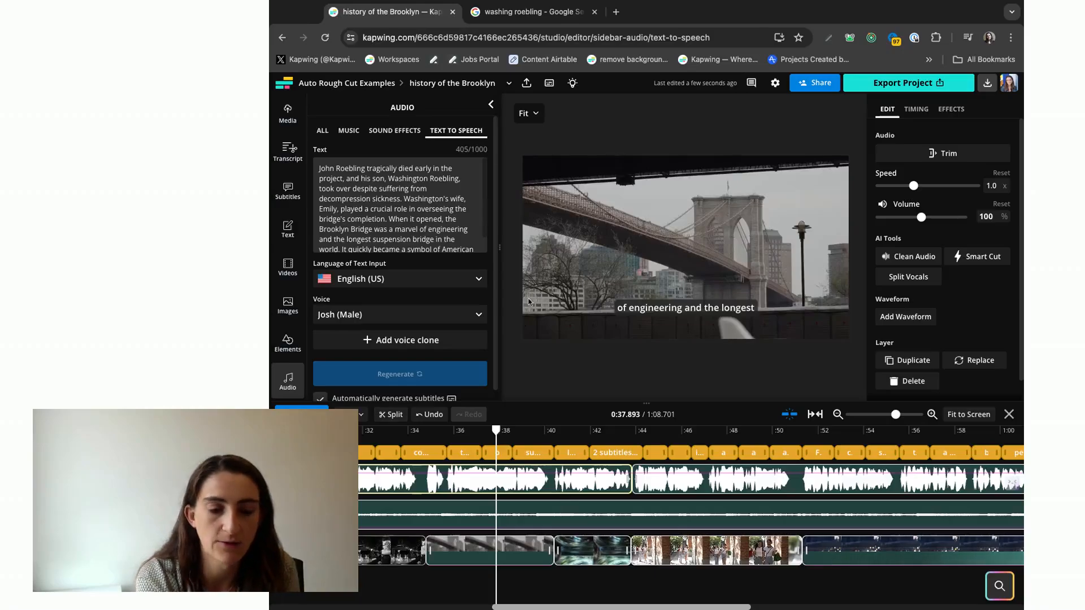
{"action": "scroll", "coordinate": [423, 226], "scroll_direction": "down", "scroll_amount": 1}
{"action": "left_click_drag", "start_coordinate": [423, 226], "coordinate": [396, 373]}
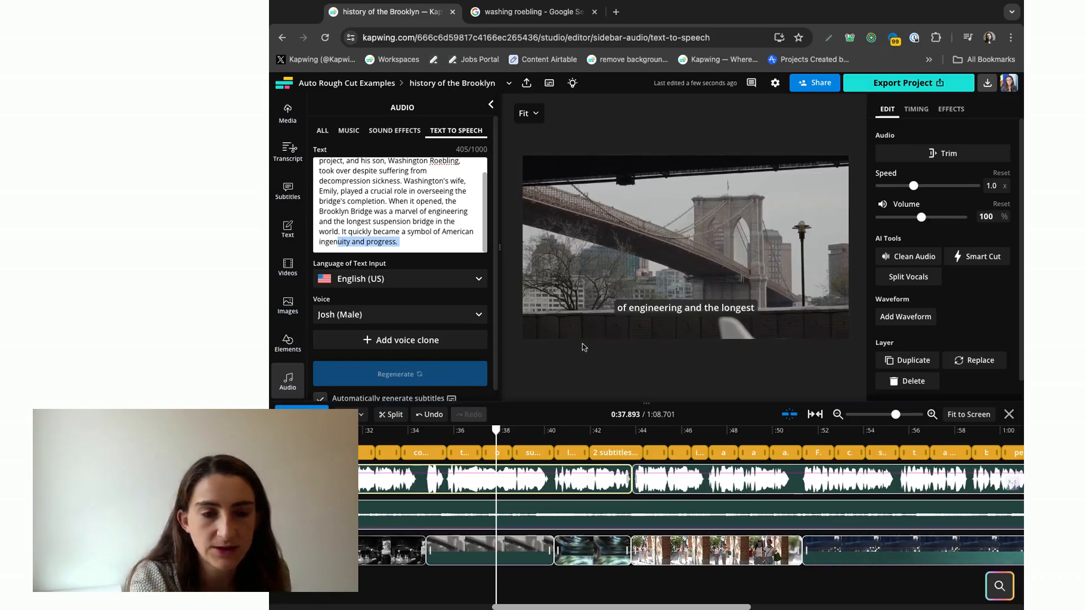
Check the end of the timeline and export the video project
{"action": "scroll", "coordinate": [850, 437], "scroll_direction": "right", "scroll_amount": 5}
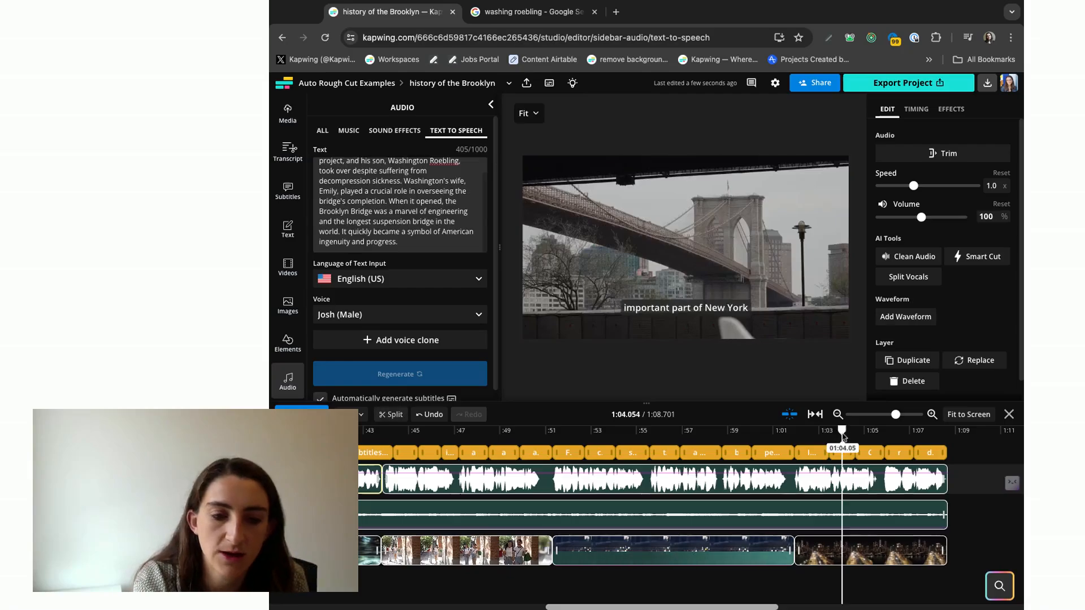
{"action": "left_click", "coordinate": [908, 82]}
{"action": "left_click", "coordinate": [945, 195]}
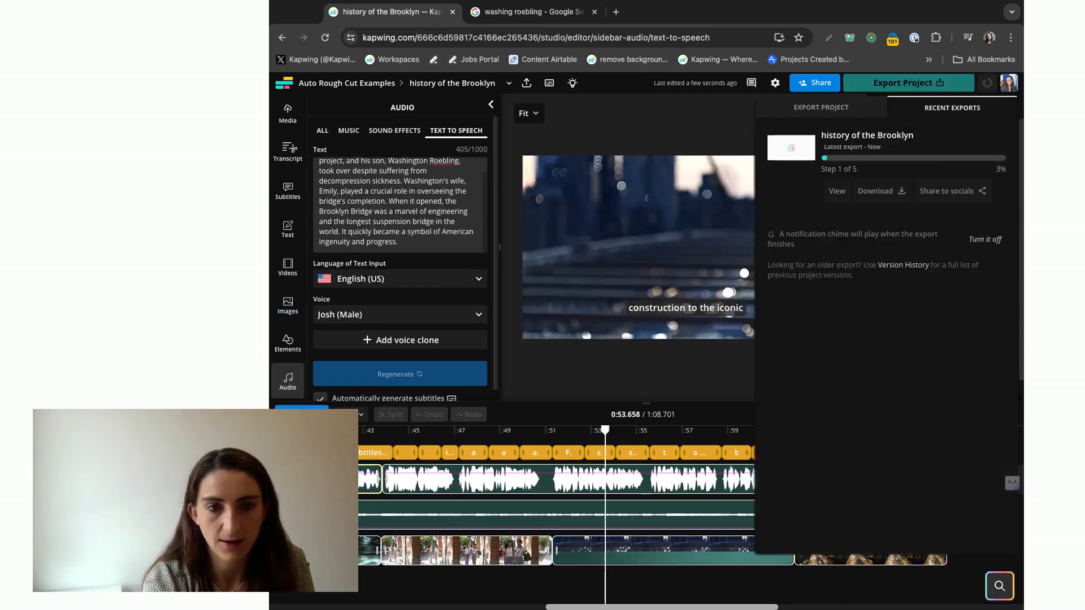